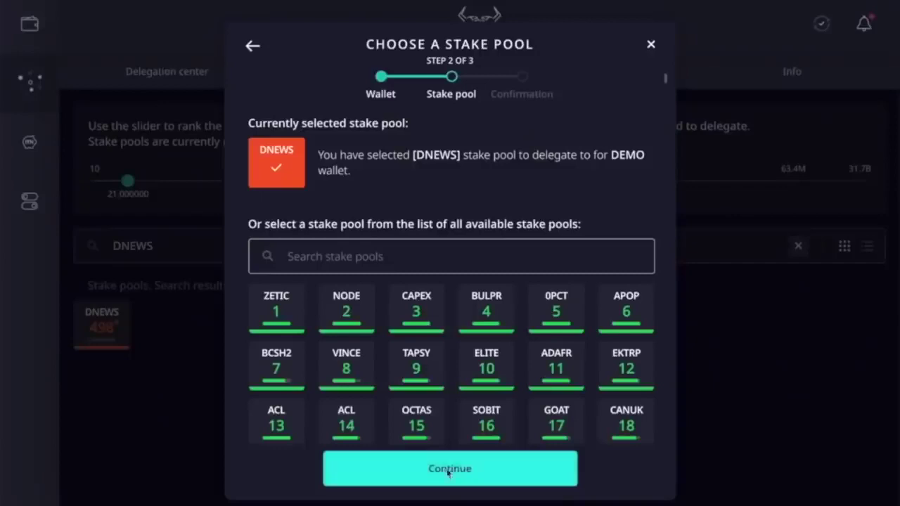
Proceed with the selected DNEWS stake pool and confirm the DEMO wallet's delegation with the spending password.
{"action": "left_click", "coordinate": [448, 472]}
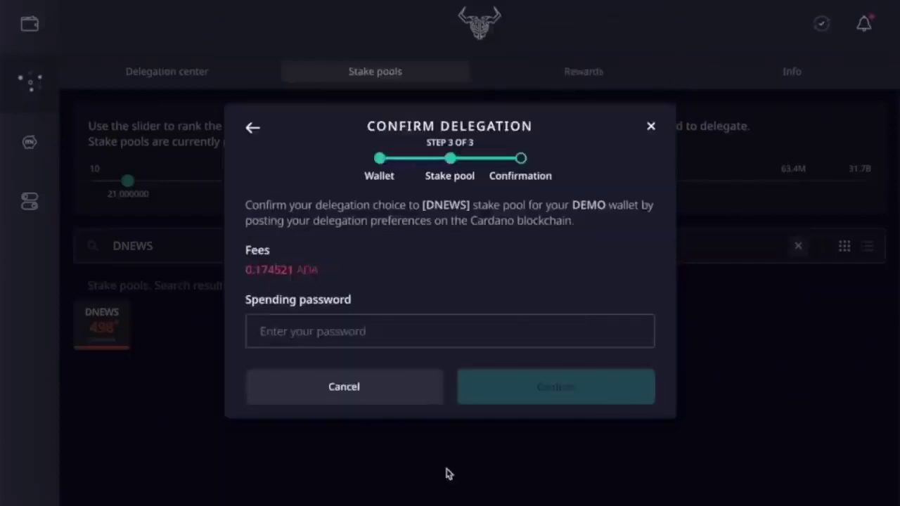
{"action": "left_click", "coordinate": [362, 333]}
{"action": "key", "text": "ctrl+v"}
{"action": "left_click", "coordinate": [556, 396]}
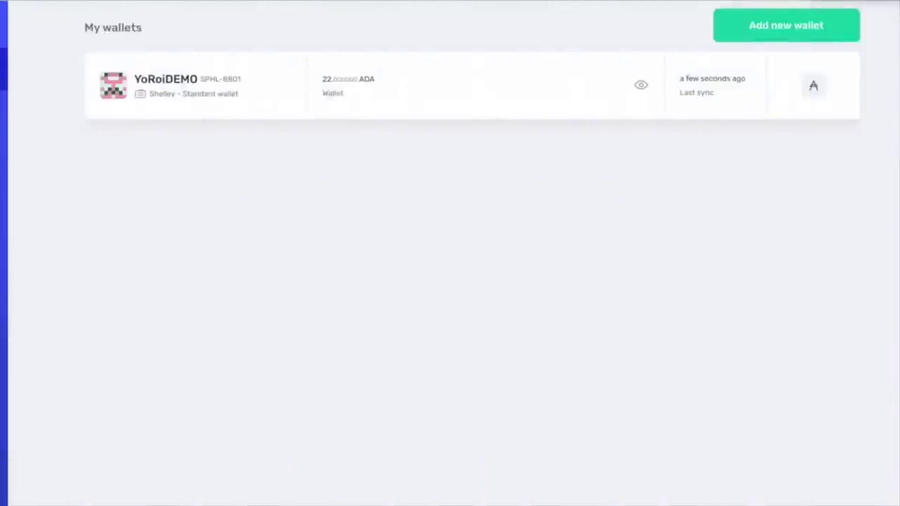
Switch to Yoroi, open the YoRoiDEMO wallet and search its delegation list for the DNEWS stake pool.
{"action": "left_click", "coordinate": [185, 84]}
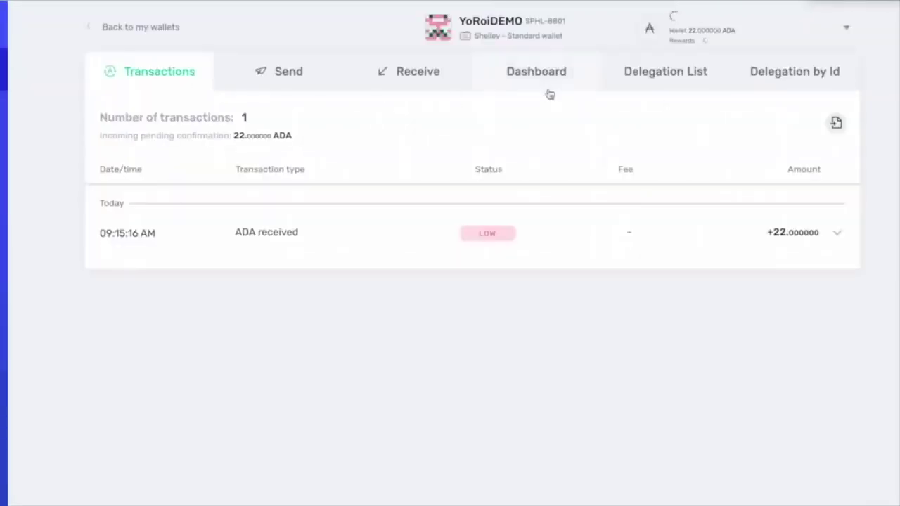
{"action": "left_click", "coordinate": [669, 75]}
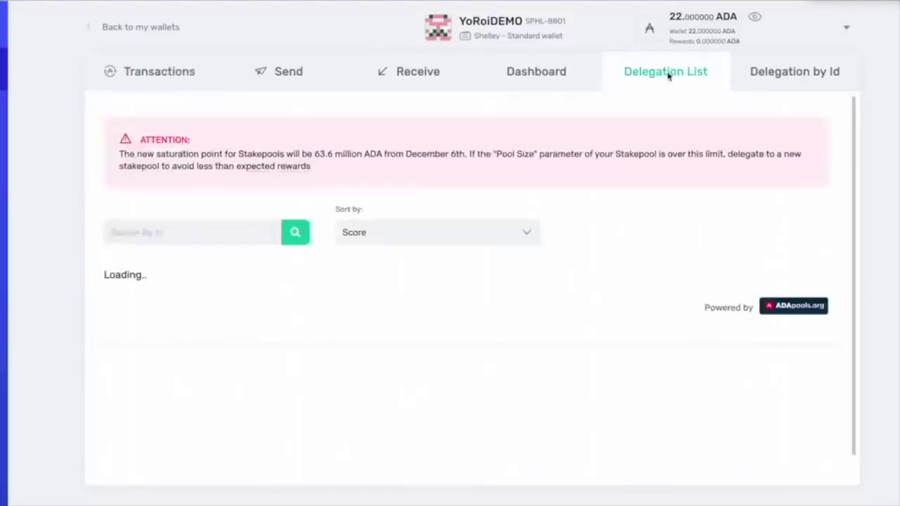
{"action": "left_click", "coordinate": [174, 232]}
{"action": "type", "text": "DNEWS"}
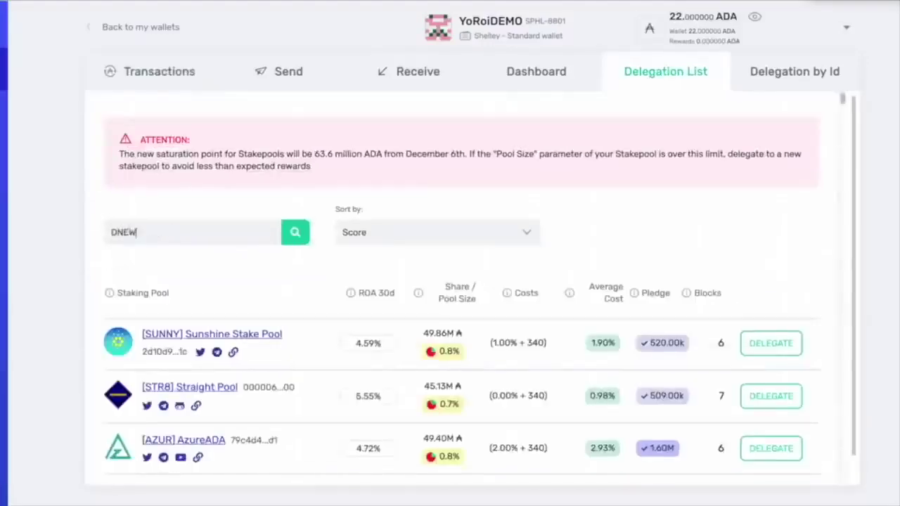
{"action": "left_click", "coordinate": [295, 234]}
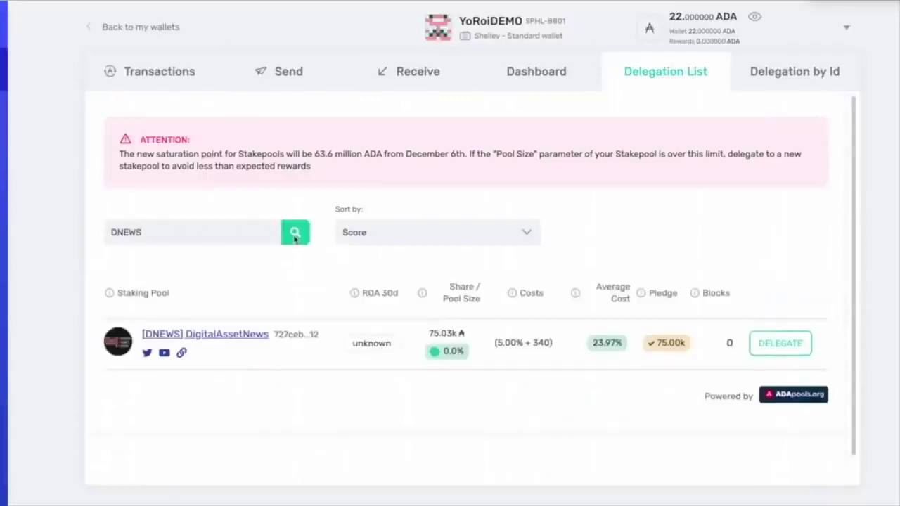
Delegate the YoRoiDEMO wallet to the DigitalAssetNews pool using the spending password, and go to the wallet's dashboard page.
{"action": "left_click", "coordinate": [781, 345]}
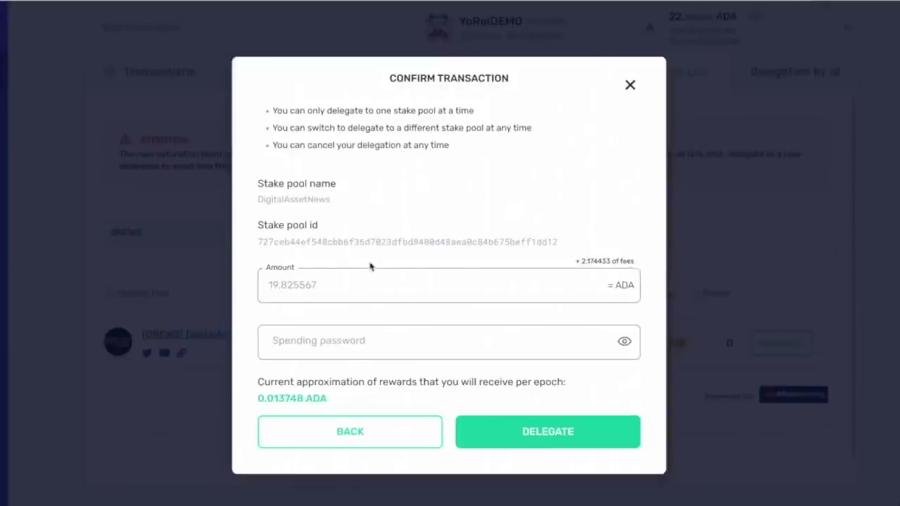
{"action": "left_click", "coordinate": [320, 346]}
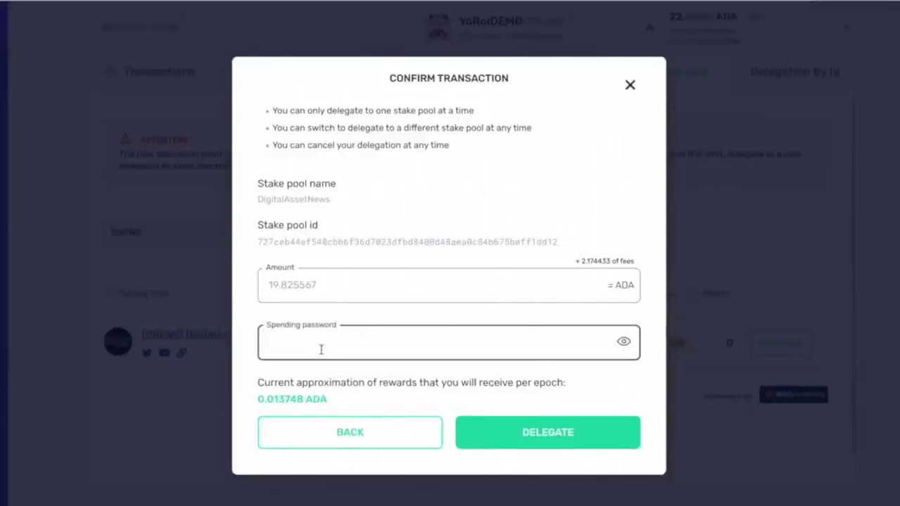
{"action": "key", "text": "ctrl+v"}
{"action": "left_click", "coordinate": [554, 434]}
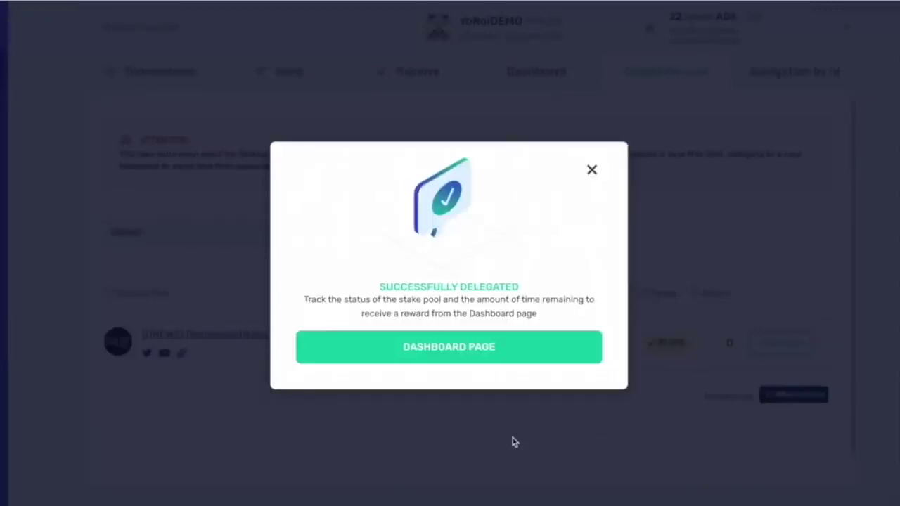
{"action": "left_click", "coordinate": [460, 347]}
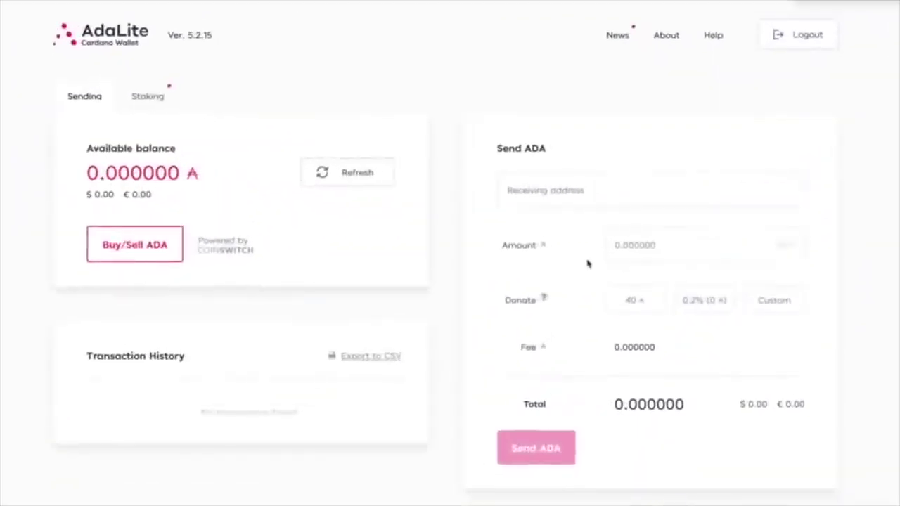
In AdaLite, refresh the balance and replace the staking pool ID with 727ceb44ef548cbb6f36d7023dfbd8400d48aea0c84b675beff1dd12, copied from the DNEWS website.
{"action": "left_click", "coordinate": [352, 176]}
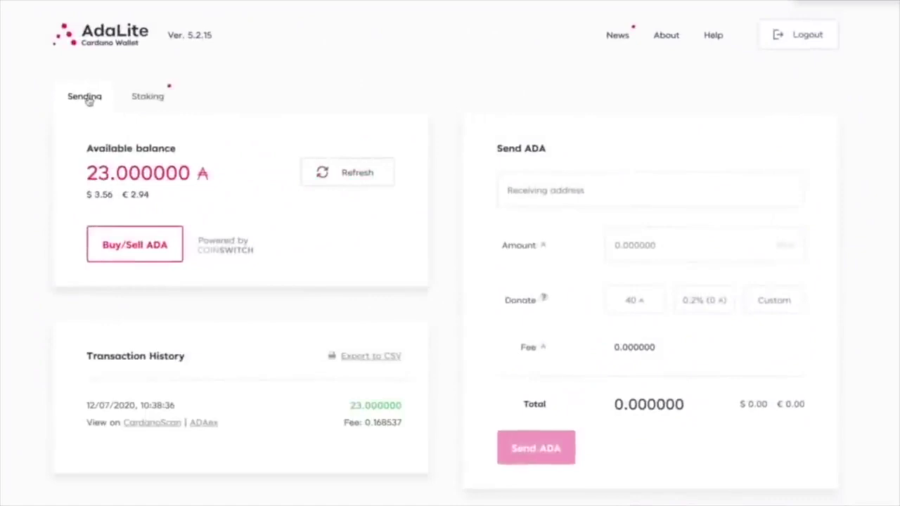
{"action": "left_click", "coordinate": [148, 97]}
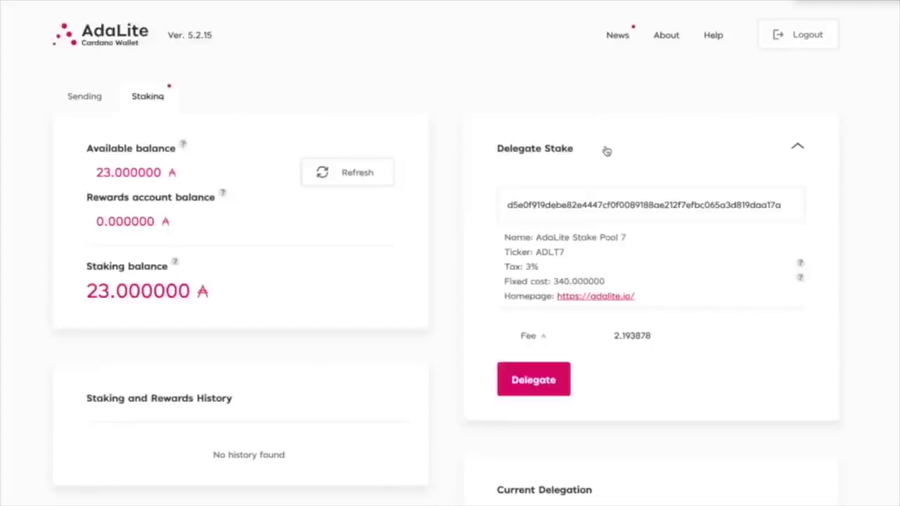
{"action": "double_click", "coordinate": [584, 204]}
{"action": "key", "text": "BackSpace"}
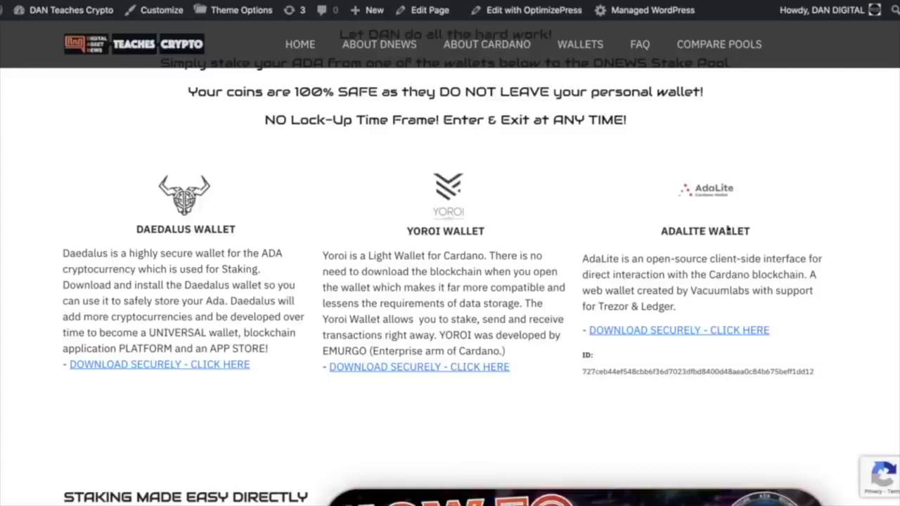
{"action": "double_click", "coordinate": [626, 371]}
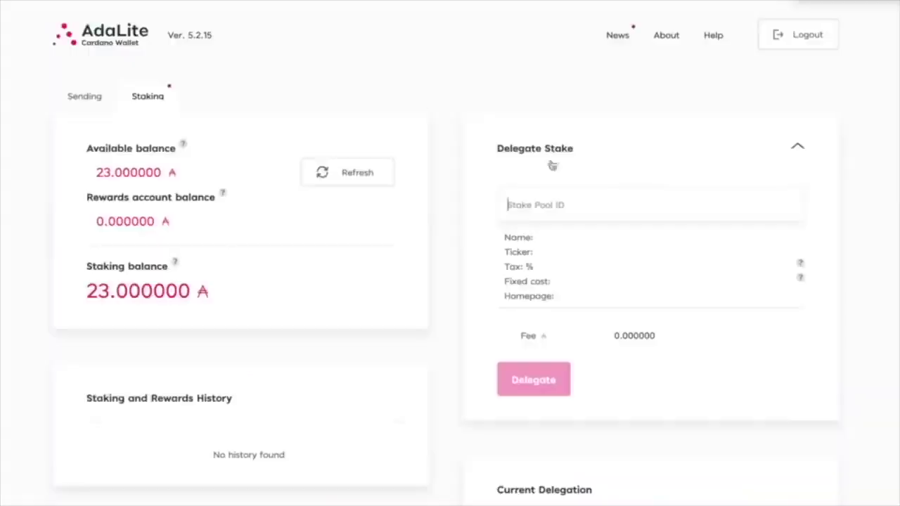
{"action": "type", "text": "727ceb44ef548cbbef36d7023dfbd8400d48aea0c84b675beff1dd12"}
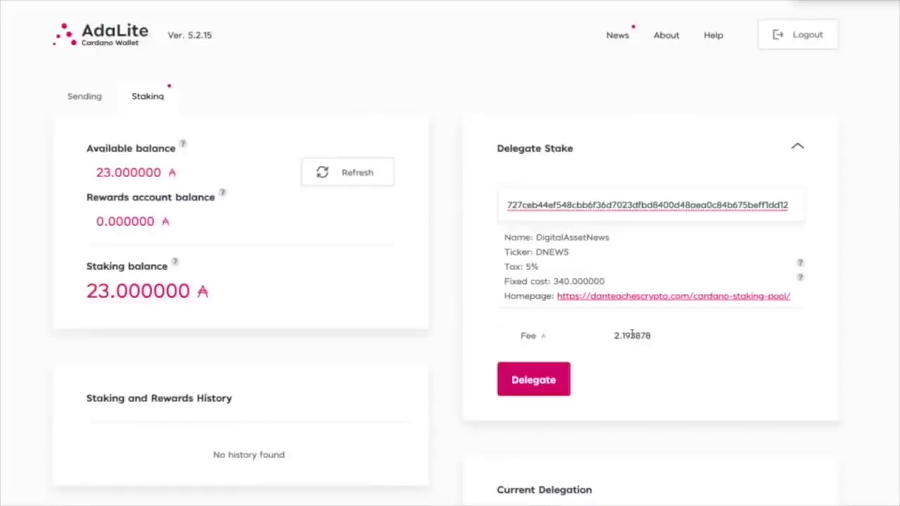
Delegate the wallet's stake to the DNEWS pool, confirm the transaction and check the current delegation details.
{"action": "left_click", "coordinate": [544, 382]}
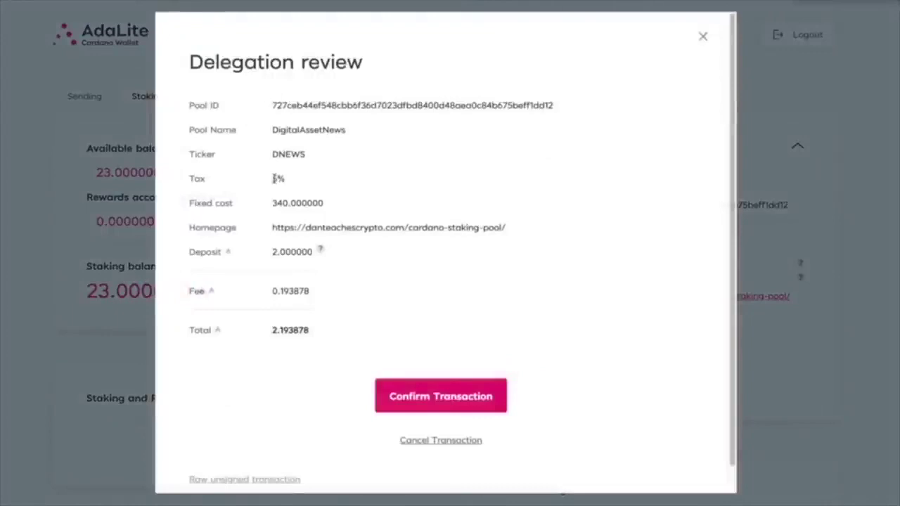
{"action": "left_click", "coordinate": [471, 403]}
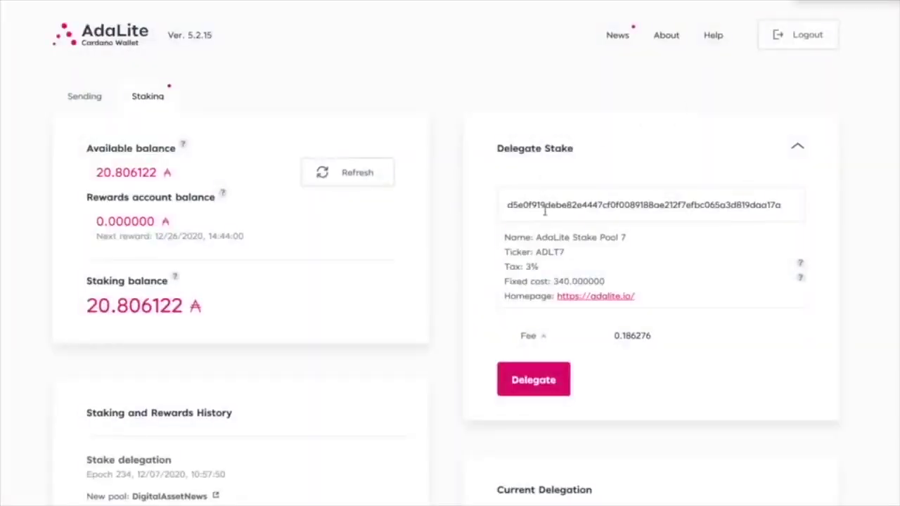
{"action": "scroll", "coordinate": [3, 380], "scroll_direction": "down", "scroll_amount": 2}
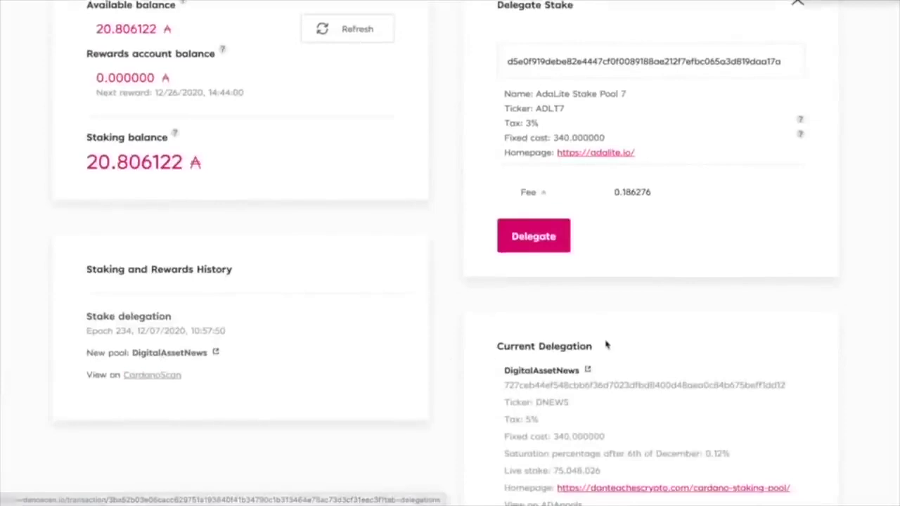
{"action": "scroll", "coordinate": [601, 345], "scroll_direction": "down", "scroll_amount": 2}
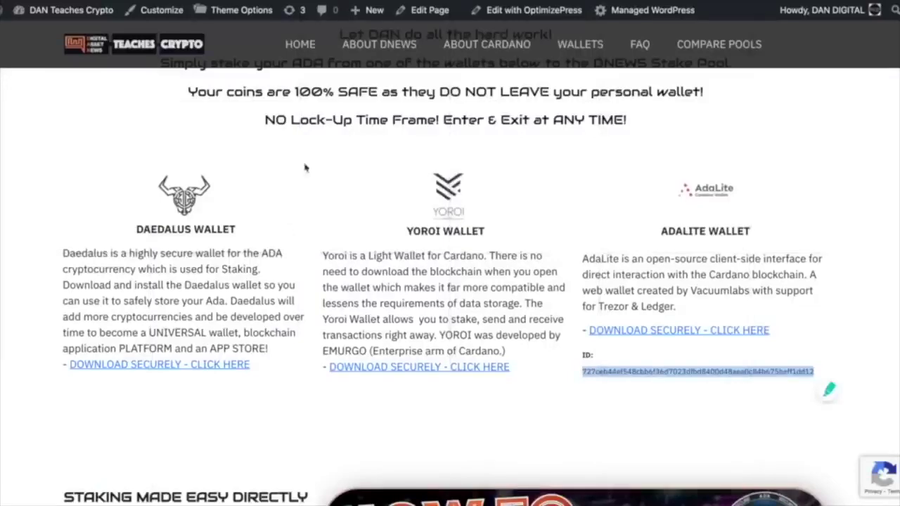
From the DNEWS website's About DNEWS section, open the pool's public transparency data and examine its statistics and performance chart.
{"action": "left_click", "coordinate": [387, 50]}
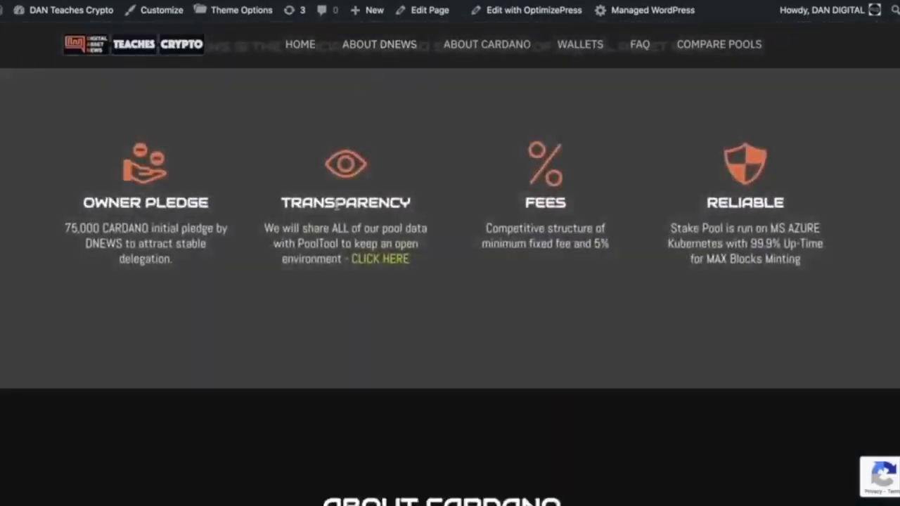
{"action": "left_click", "coordinate": [405, 266]}
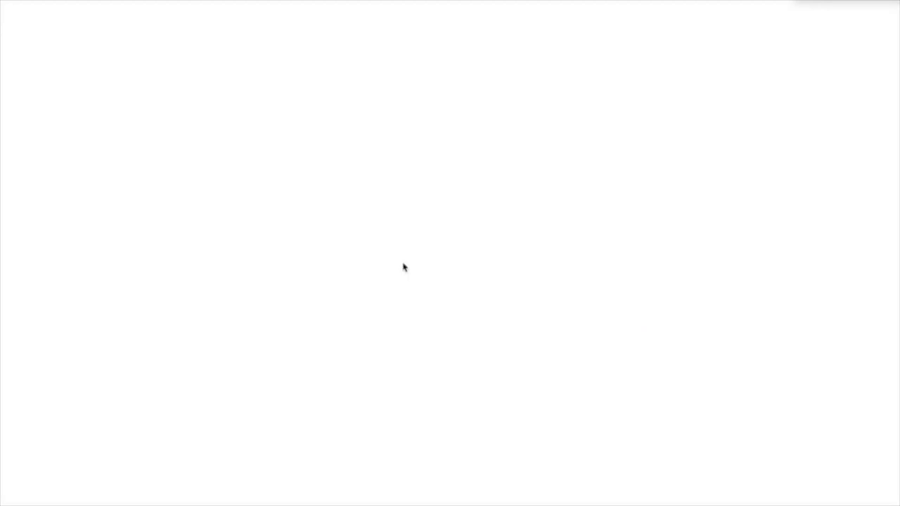
{"action": "scroll", "coordinate": [402, 263], "scroll_direction": "down", "scroll_amount": 5}
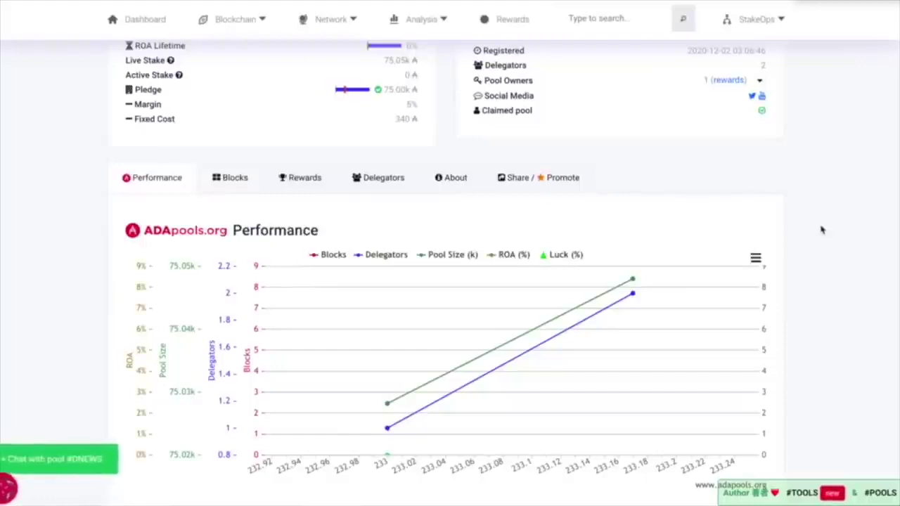
{"action": "scroll", "coordinate": [822, 230], "scroll_direction": "up", "scroll_amount": 1}
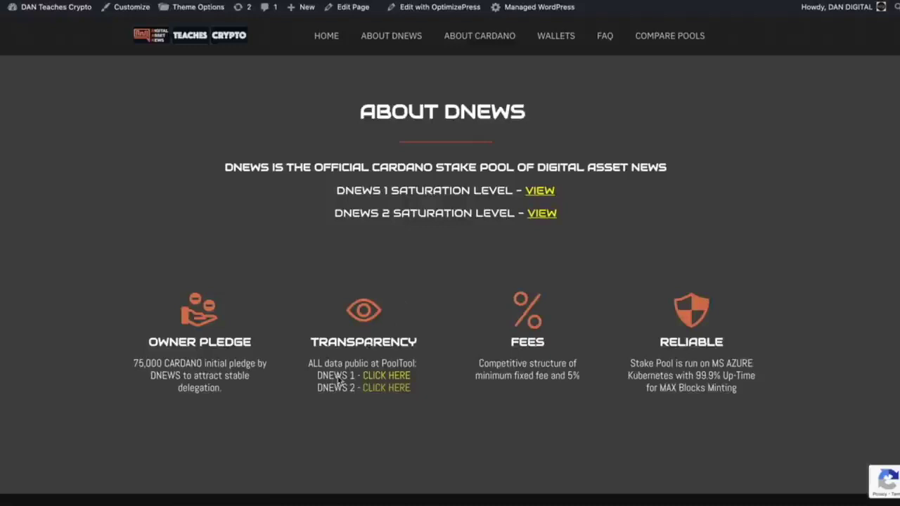
Examine the public pool data of DNEWS 1 and DNEWS 2, including return on ADA and live stake.
{"action": "left_click", "coordinate": [398, 376]}
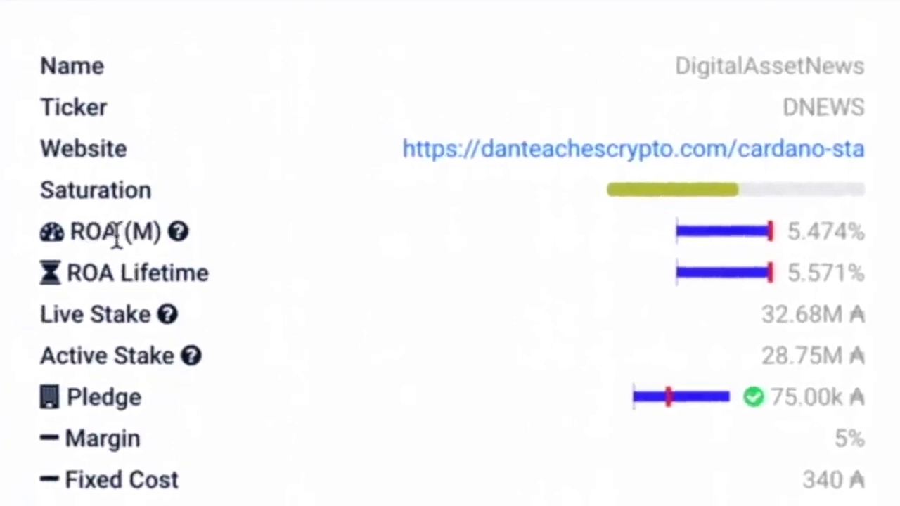
{"action": "mouse_move", "coordinate": [176, 239]}
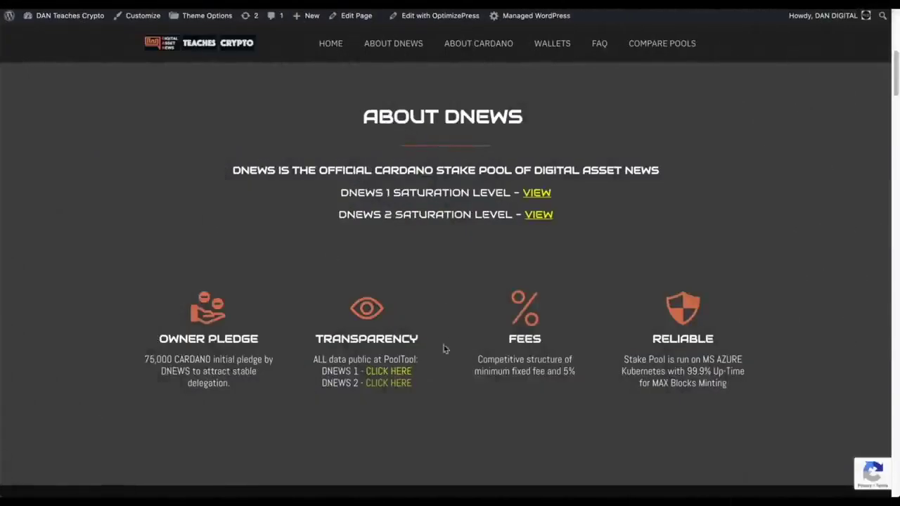
{"action": "left_click", "coordinate": [398, 384]}
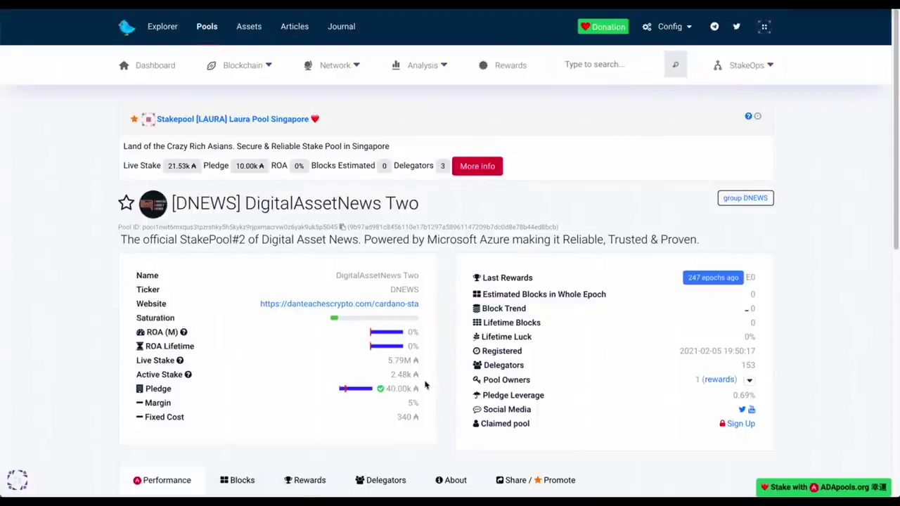
{"action": "mouse_move", "coordinate": [404, 361]}
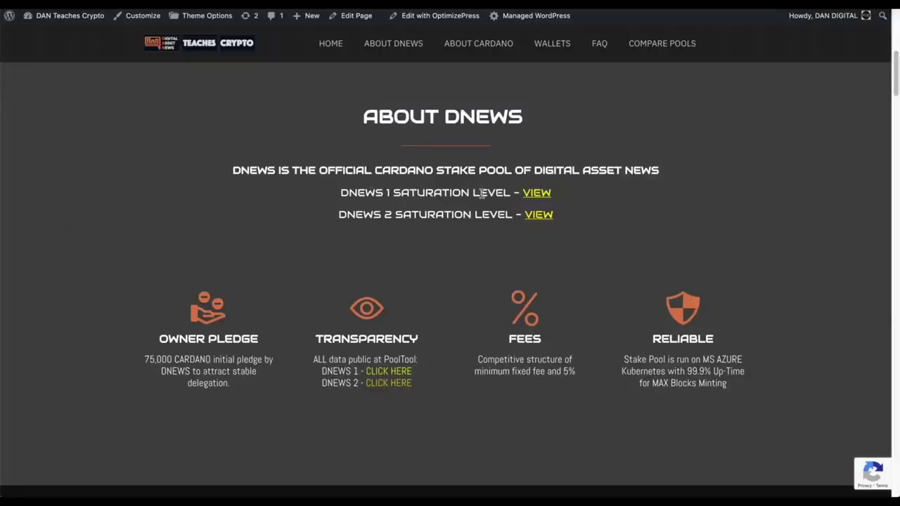
View the saturation level of the DNEWS 1 pool from the DNEWS website.
{"action": "left_click", "coordinate": [535, 195]}
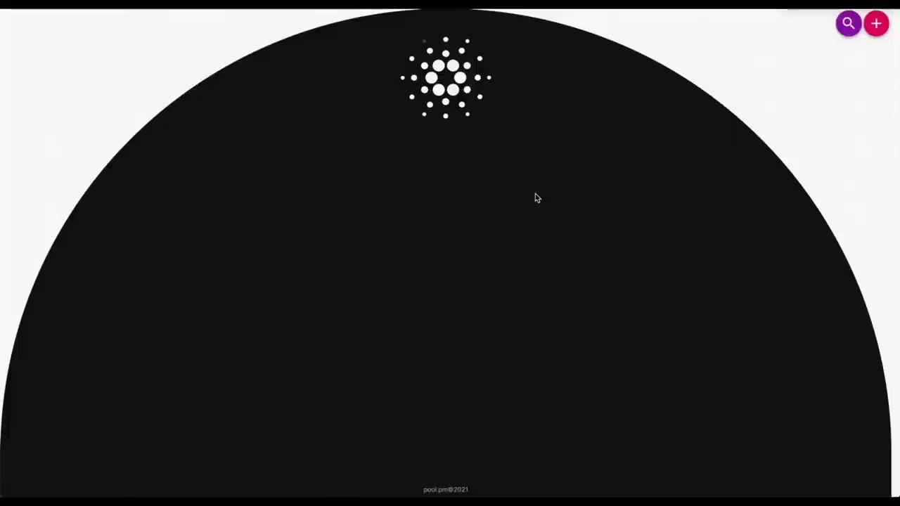